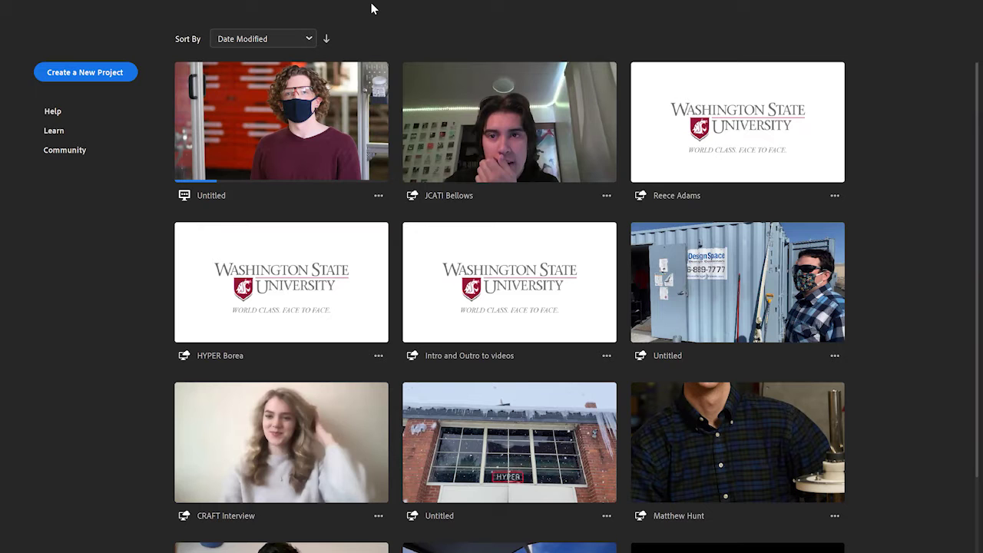
# Open the Untitled project holding the interview footage and B-roll cutaways
pyautogui.click(343, 175)
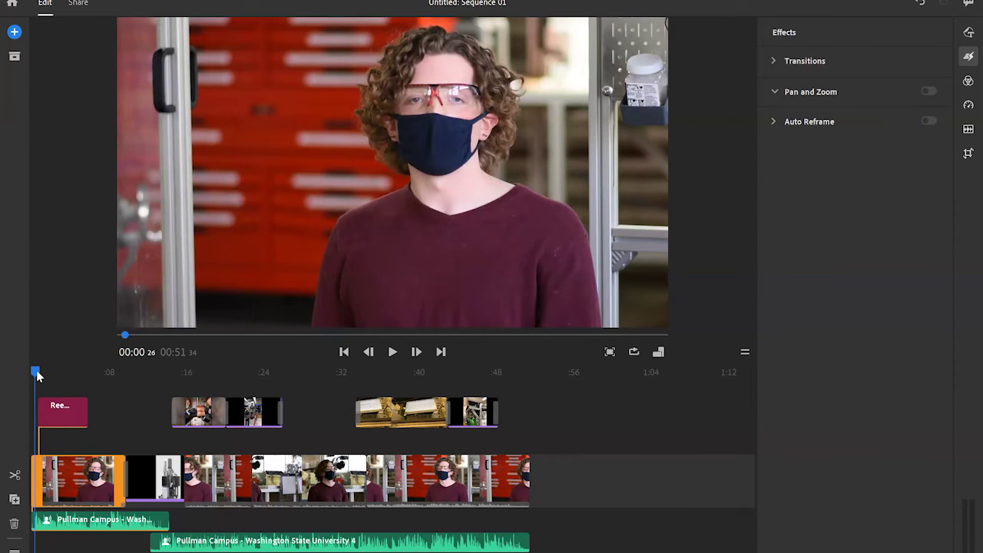
# Move the playhead to the interviewee's name title at 3:01
pyautogui.click(61, 372)
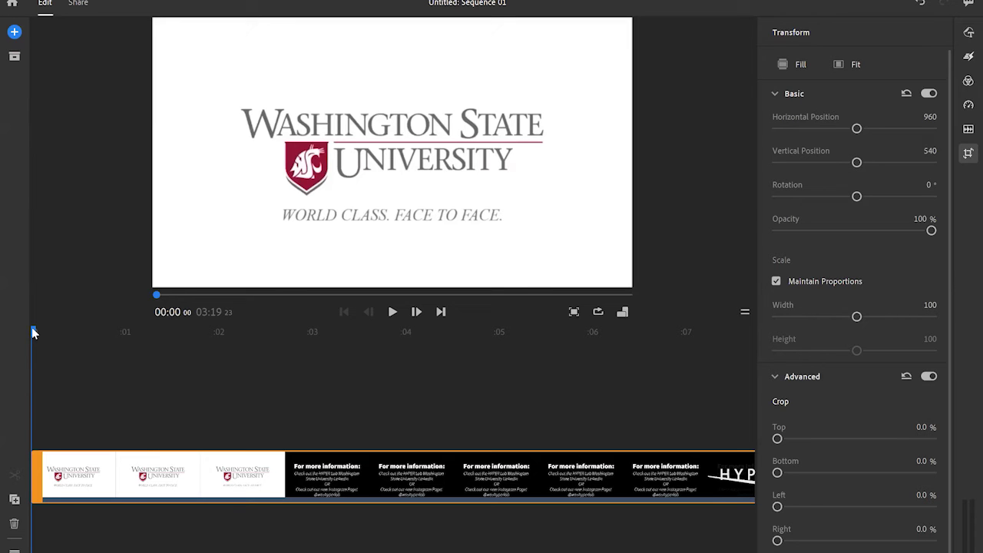
# Play the opening and stop on the HYPER logo at about 00:10
pyautogui.press('space')
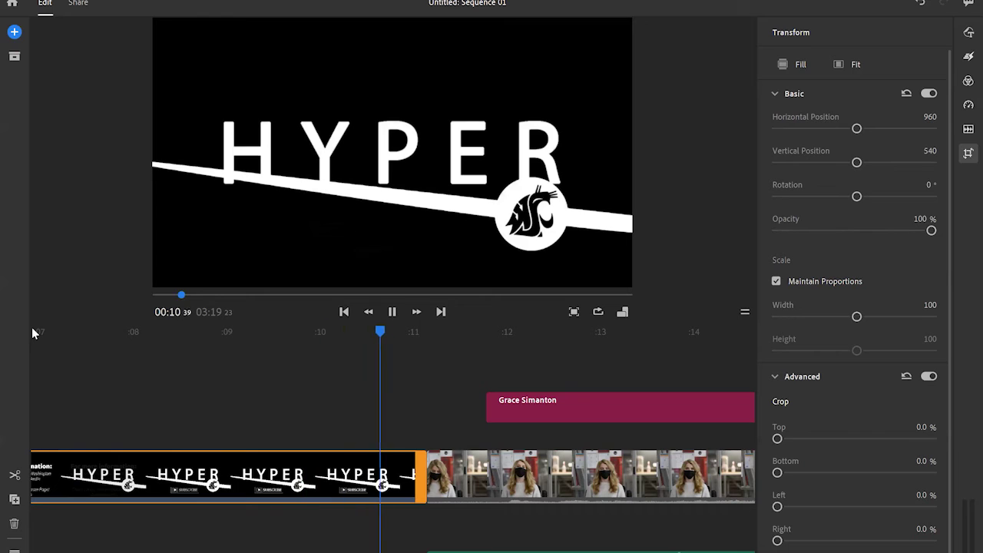
pyautogui.press('space')
pyautogui.press('-')
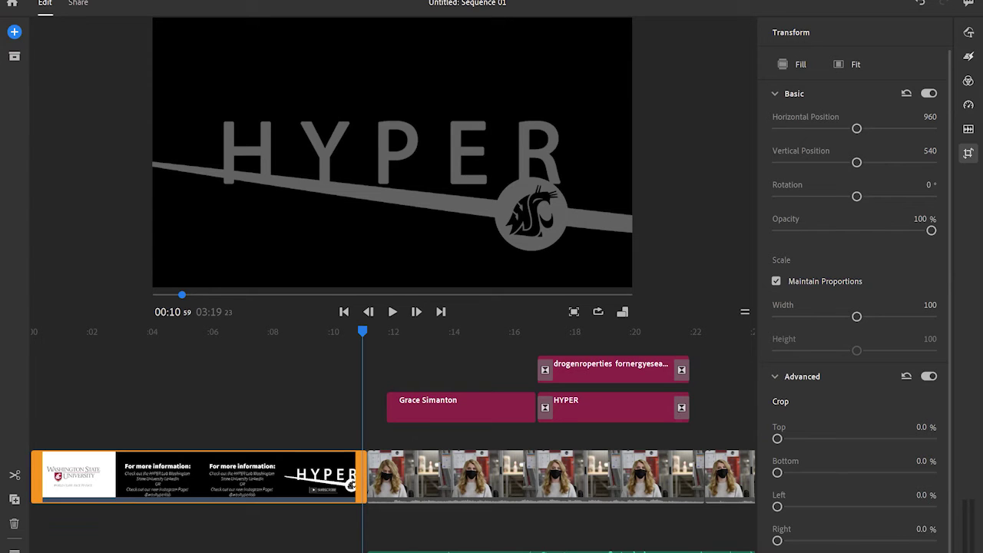
# Split the intro where the WSU logo ends (00:01:47) and delete the information card
pyautogui.click(91, 335)
pyautogui.click(81, 333)
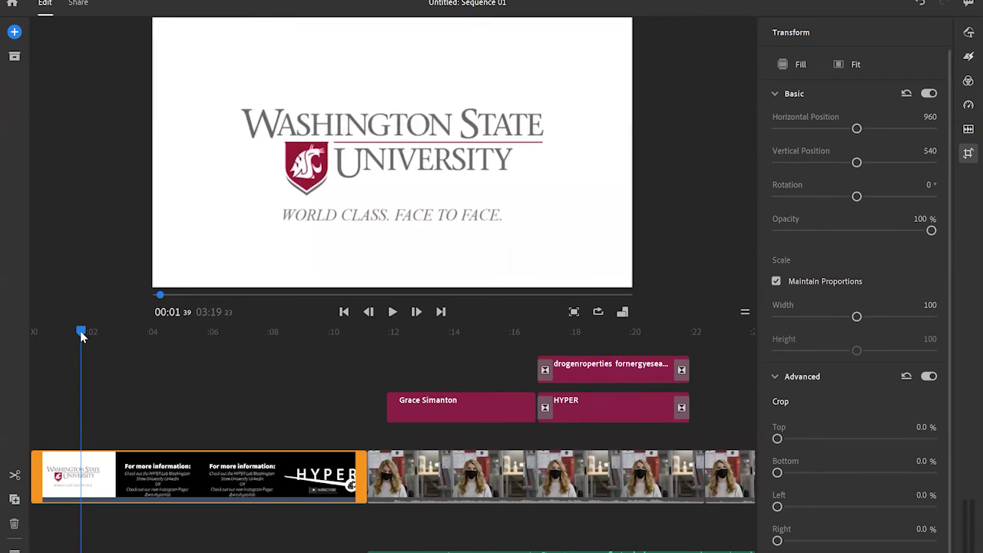
pyautogui.press('Right')
pyautogui.press('Right')
pyautogui.press('Right')
pyautogui.press('Right')
pyautogui.press('Right')
pyautogui.press('Right')
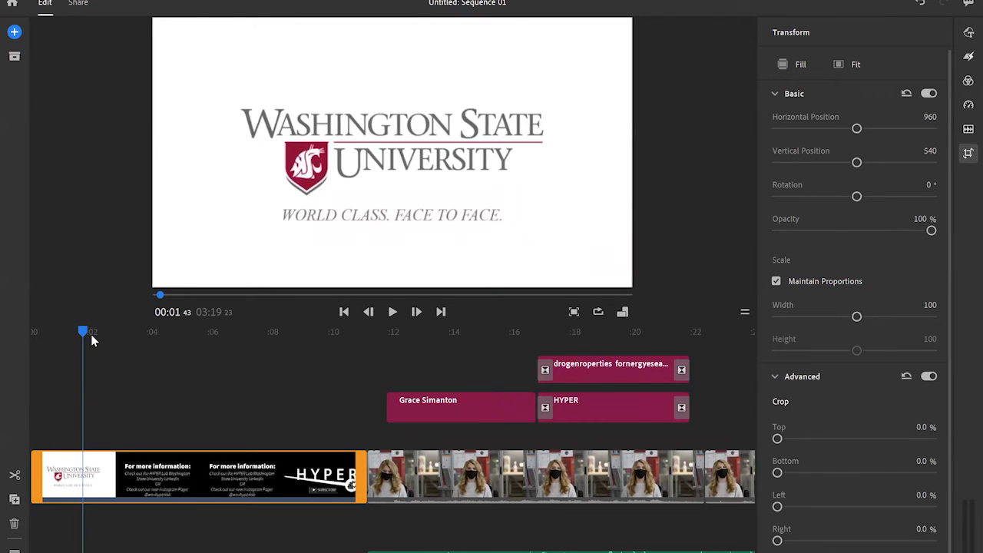
pyautogui.press('Right')
pyautogui.press('Right')
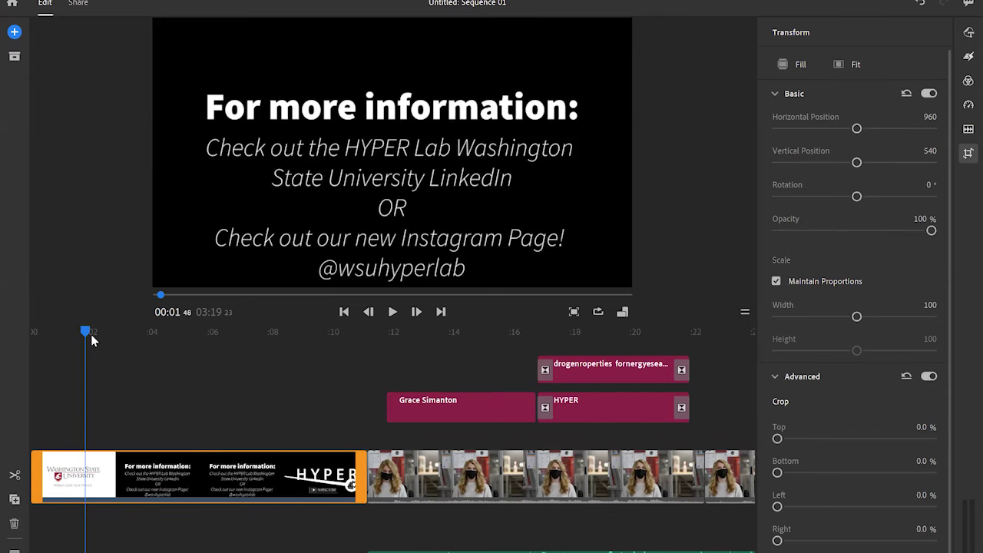
pyautogui.click(11, 480)
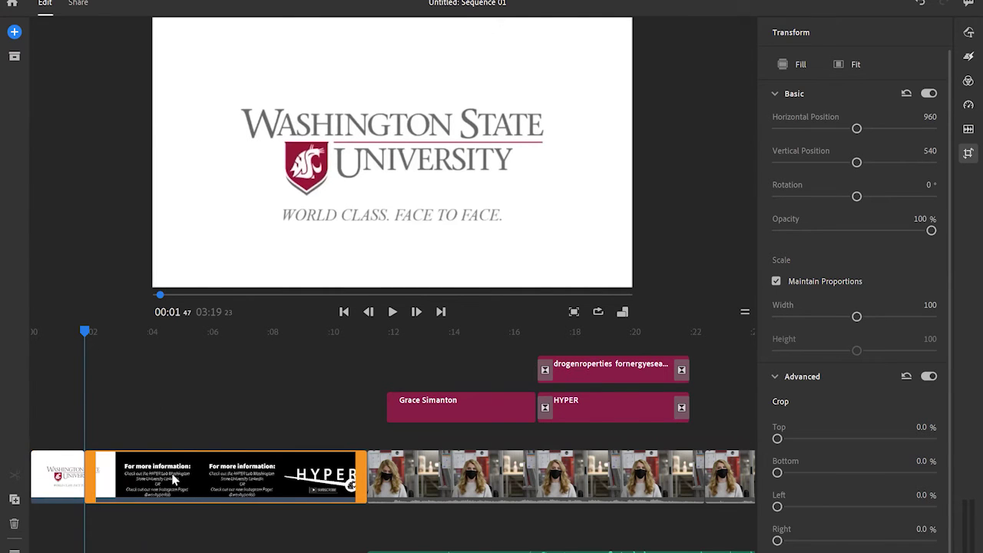
pyautogui.press('Delete')
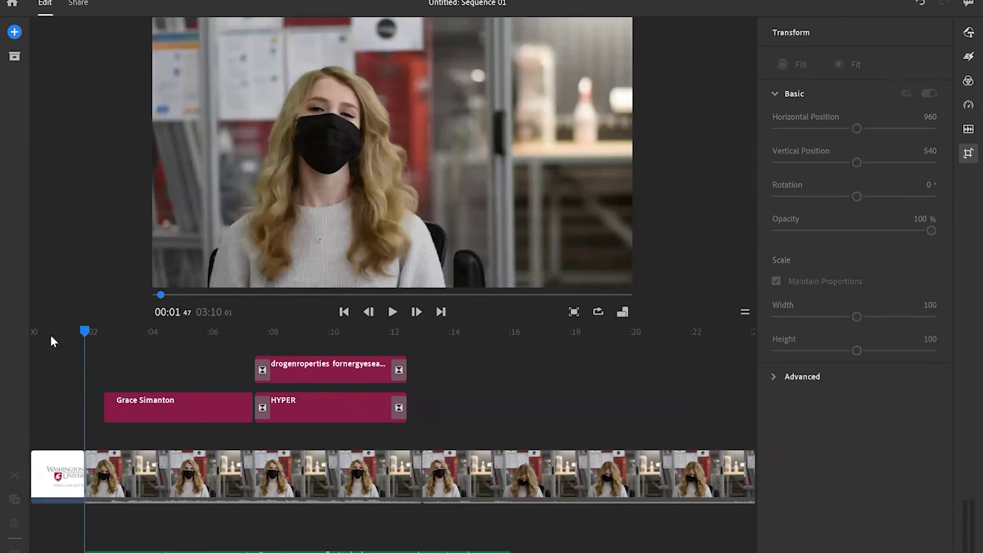
# Replay the new opening from the start through to the first interview
pyautogui.click(32, 332)
pyautogui.press('space')
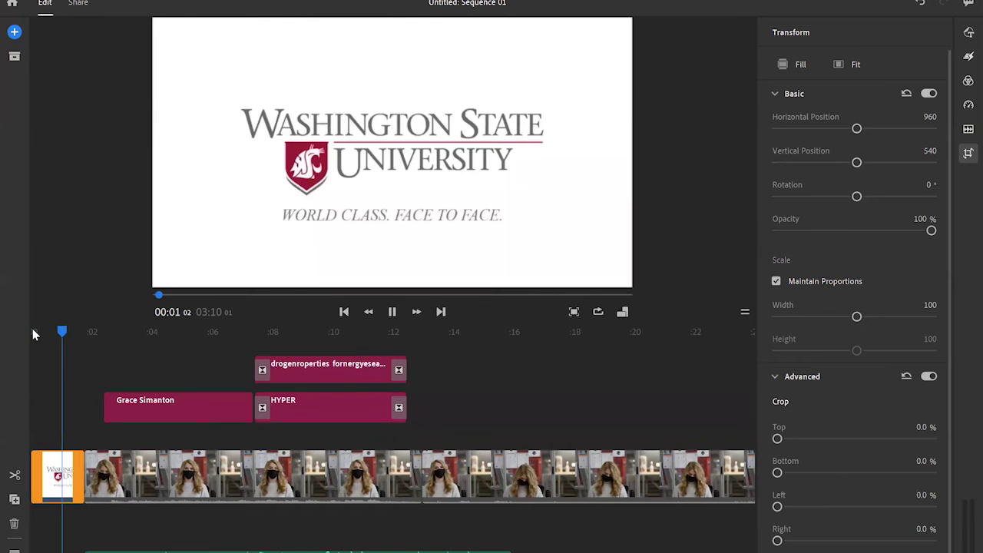
pyautogui.press('space')
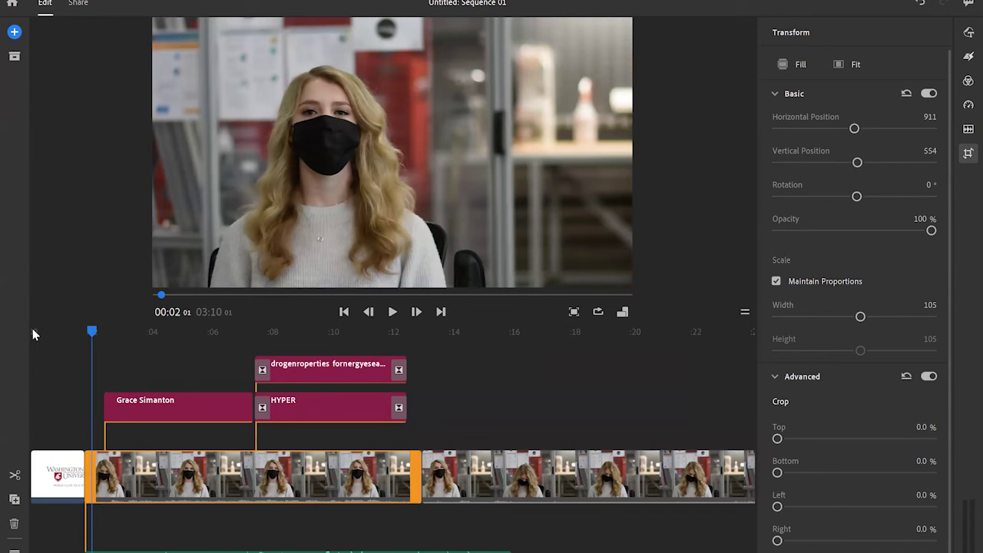
# Apply a Dissolve transition at the cut between the WSU logo and interview
pyautogui.click(969, 56)
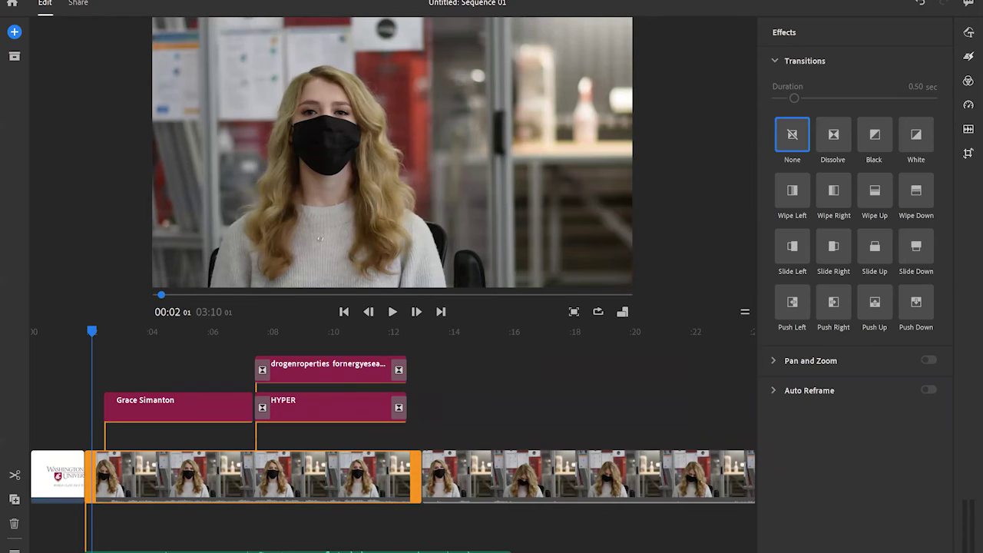
pyautogui.click(90, 481)
pyautogui.click(30, 328)
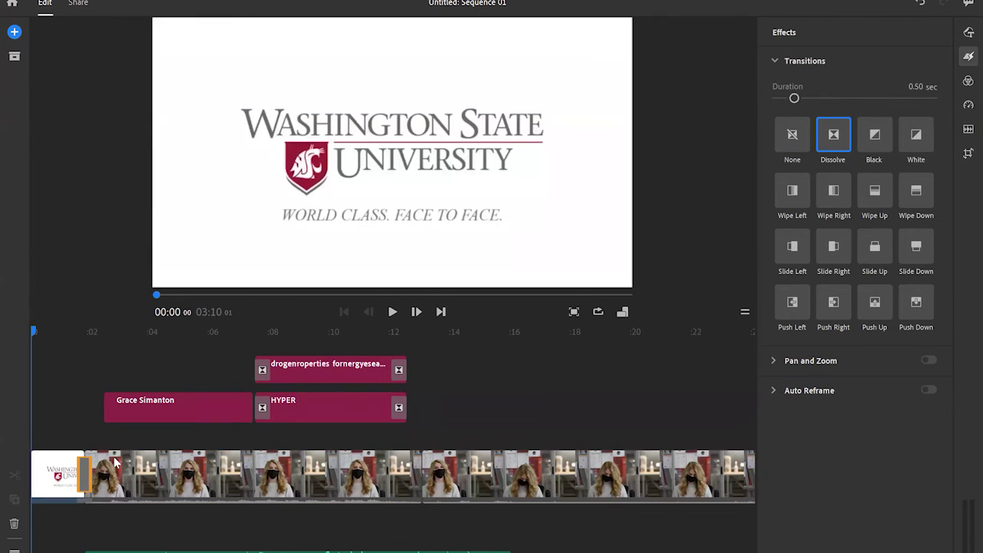
# Trim the end of the WSU logo clip and replay the revised opening
pyautogui.click(69, 465)
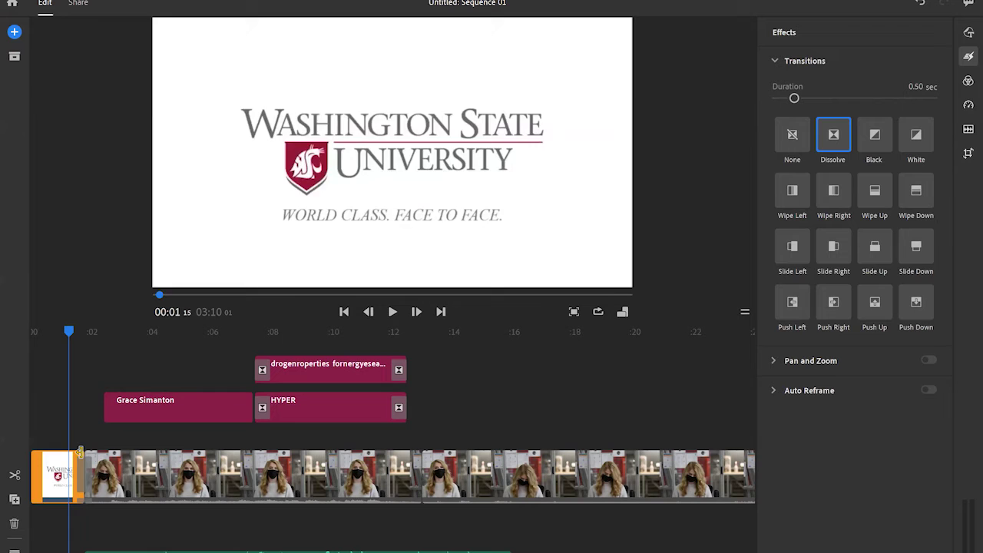
pyautogui.moveTo(80, 476); pyautogui.dragTo(74, 476)
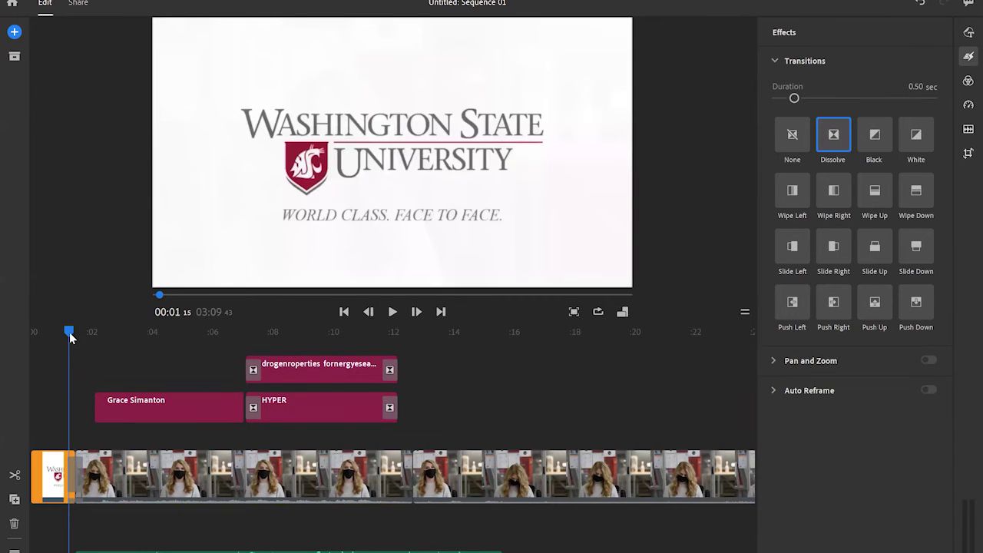
pyautogui.moveTo(69, 332); pyautogui.dragTo(16, 356)
pyautogui.press('space')
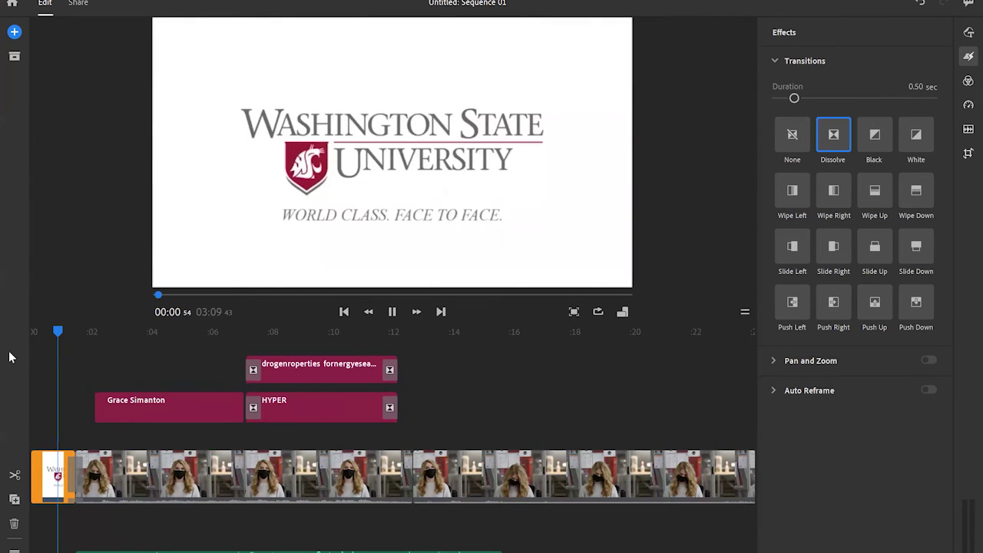
pyautogui.press('space')
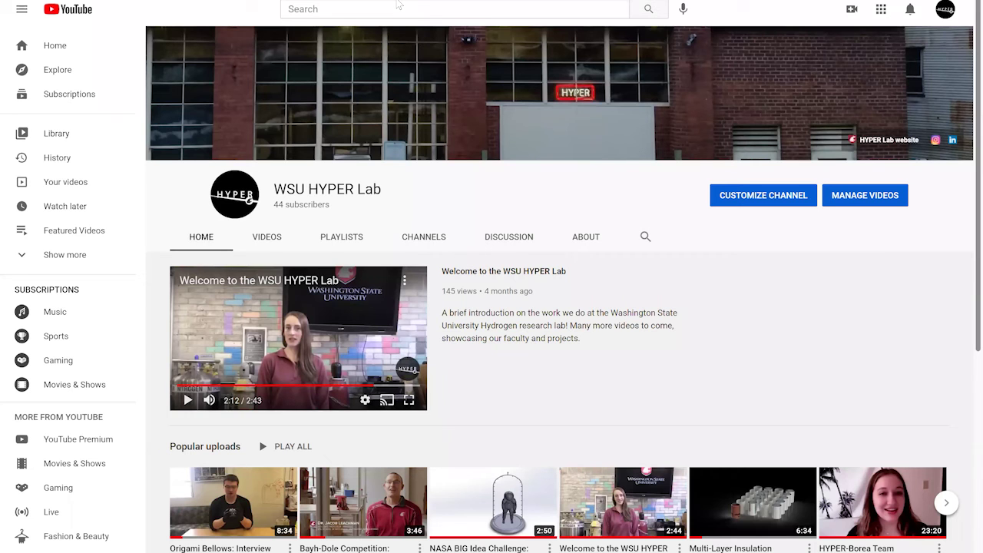
# Search YouTube for 'background music for videos' and open the Upbeat and Happy Pop result
pyautogui.click(393, 9)
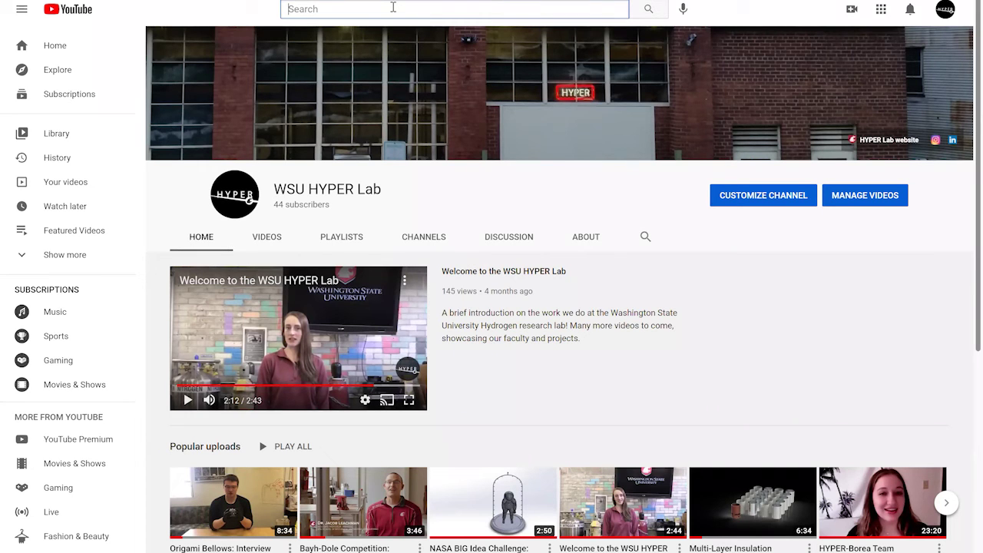
pyautogui.write('background mu')
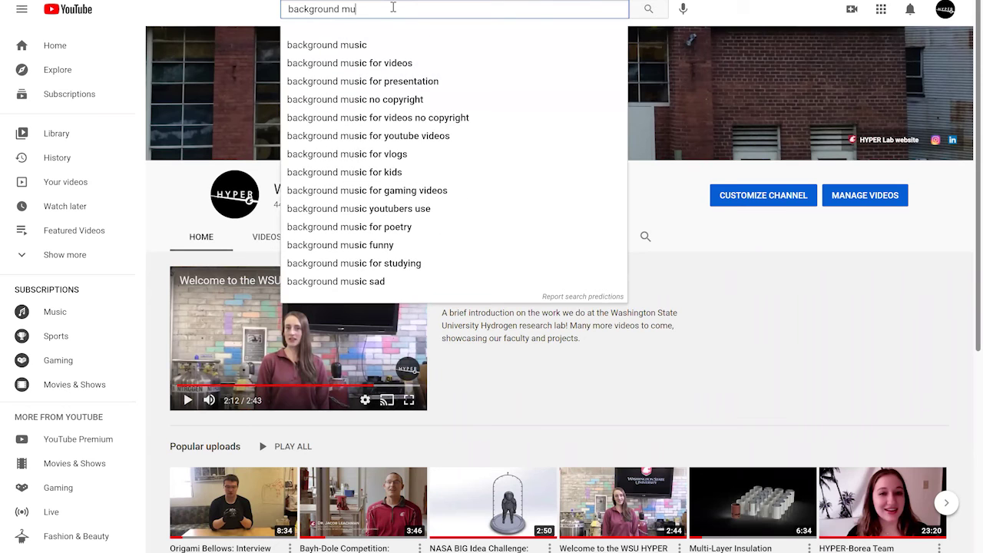
pyautogui.write('sic for video')
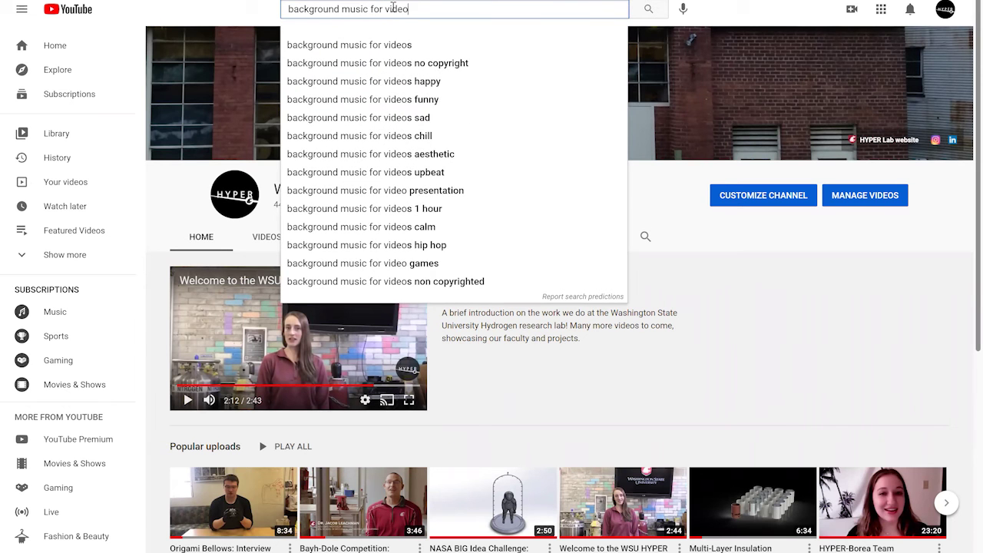
pyautogui.write('s')
pyautogui.press('Return')
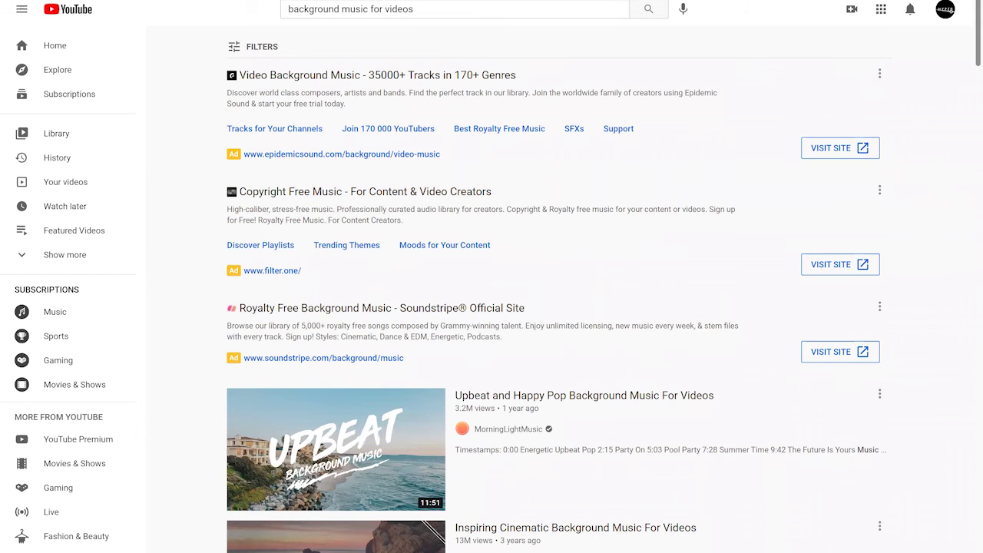
pyautogui.click(335, 449)
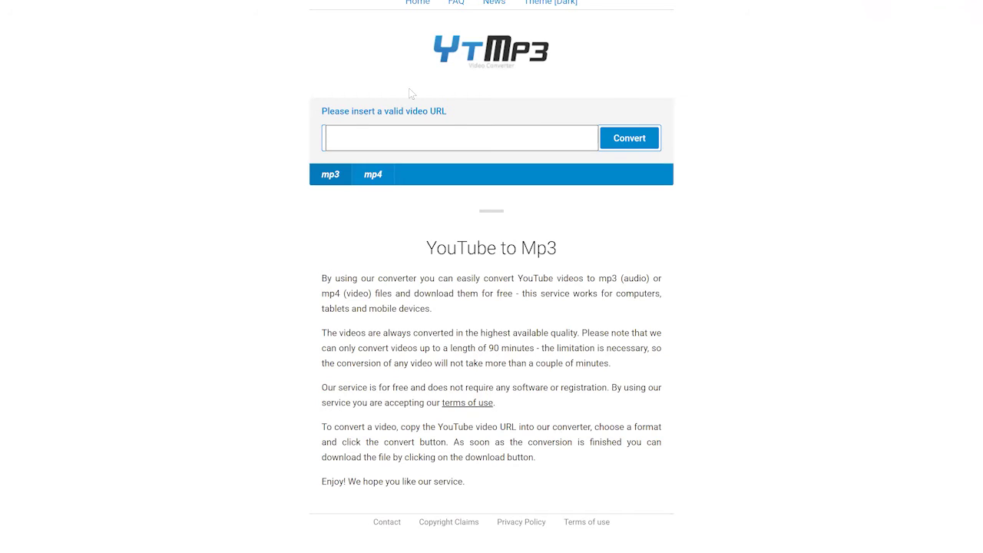
# Paste the Upbeat and Happy Pop video URL into YTMp3 and convert it to mp3
pyautogui.write('https://www.youtube.com/watch?v=uE-TADy-oN0')
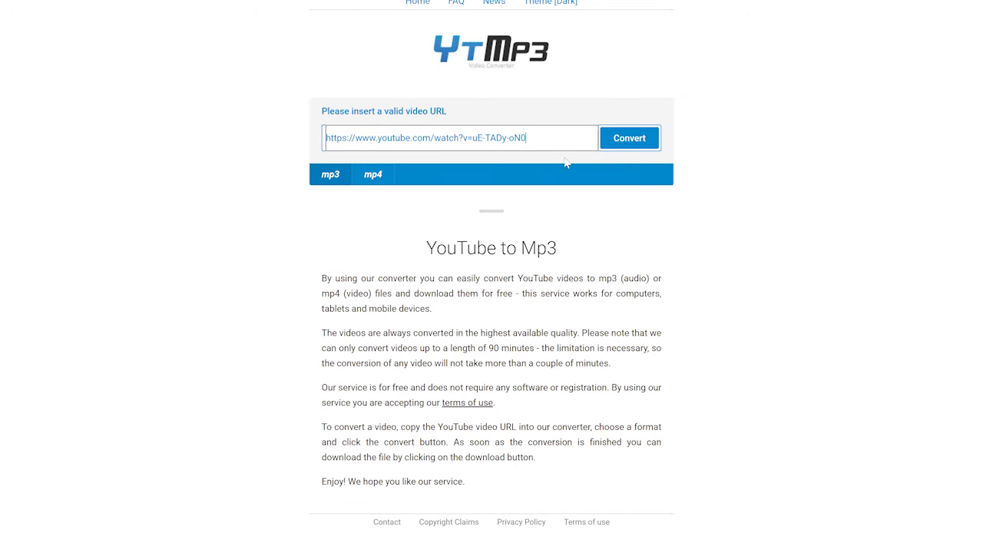
pyautogui.click(629, 139)
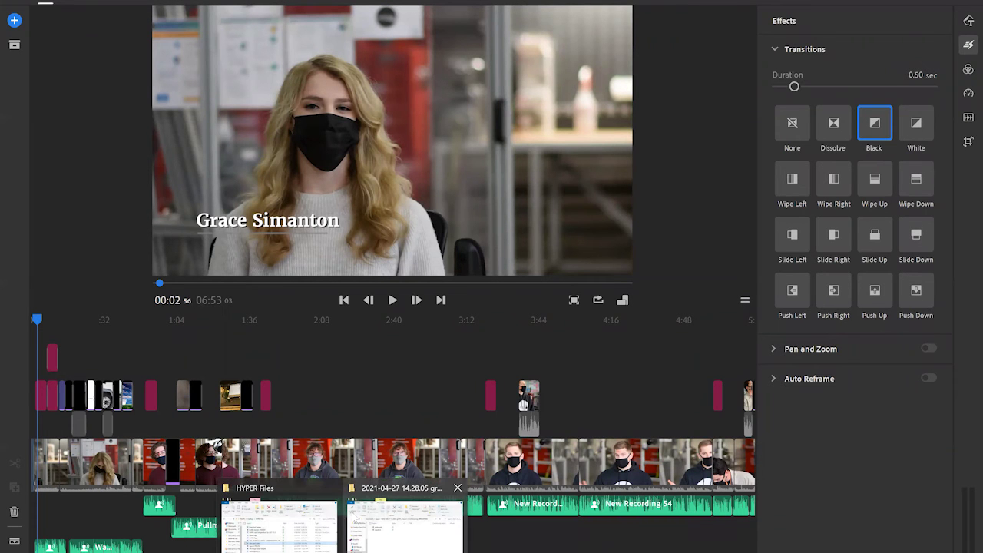
# Drag the downloaded Upbeat and Happy Pop MP3 from the Downloads folder toward the timeline
pyautogui.click(343, 538)
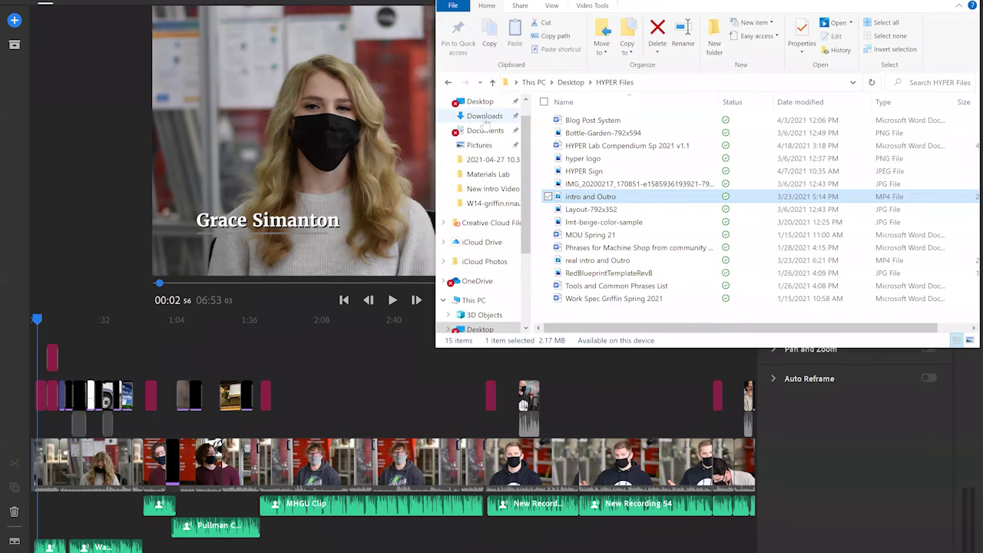
pyautogui.click(484, 115)
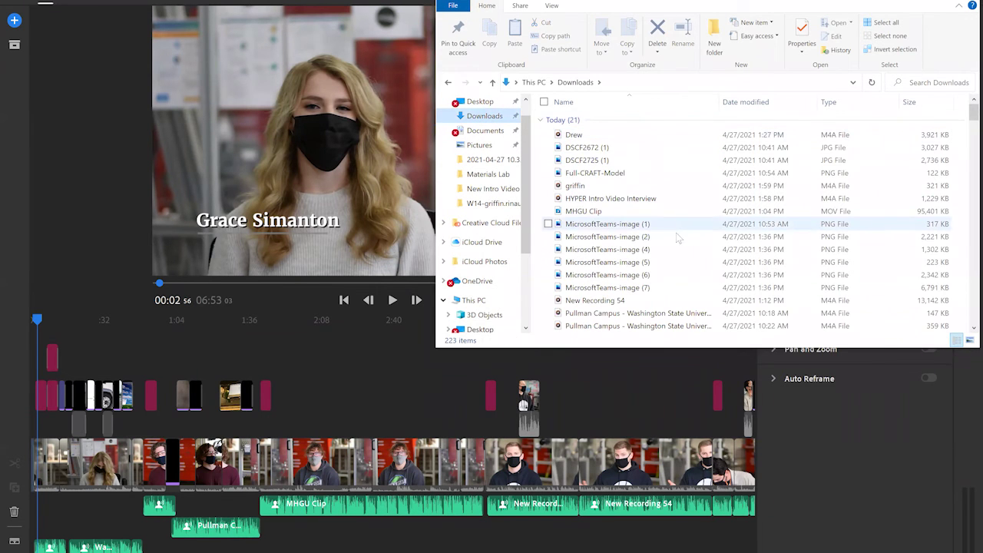
pyautogui.scroll(-2, 676, 230)
pyautogui.moveTo(658, 265); pyautogui.dragTo(579, 263)
pyautogui.hscroll(2, 477, 425)
# Scroll the timeline back left to the start where the music track sits
pyautogui.hscroll(-2, 476, 425)
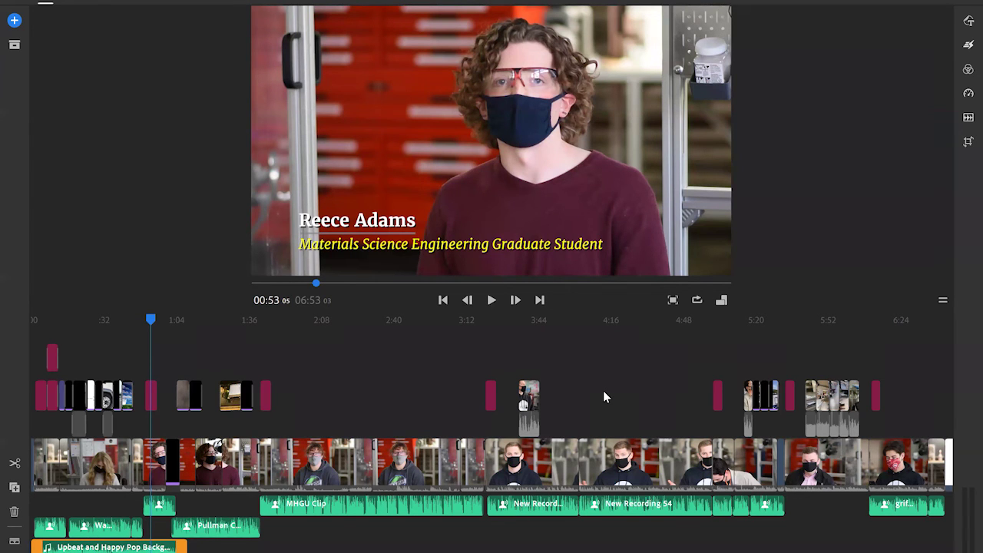
# Preview the first nine seconds with the music, then bring up the music clip's audio settings
pyautogui.click(32, 320)
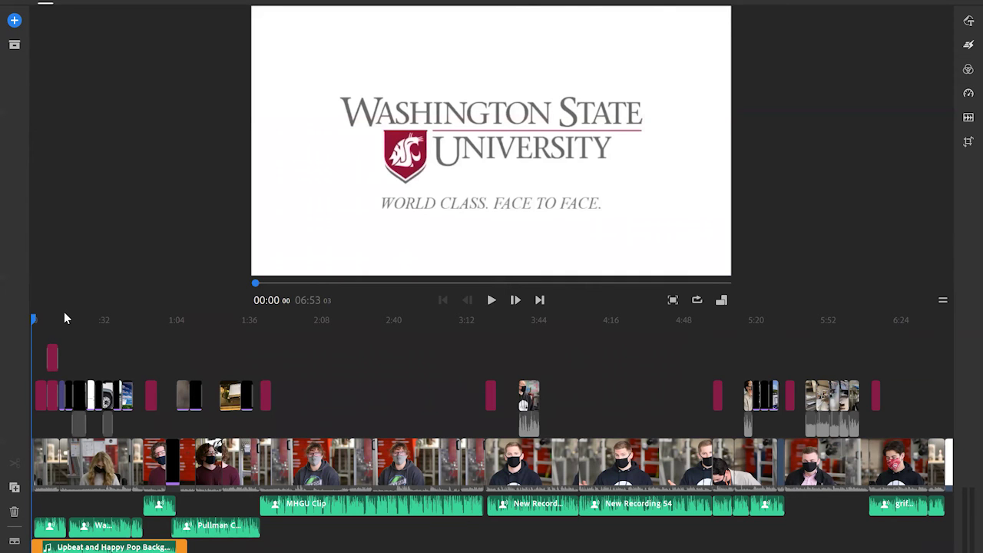
pyautogui.press('space')
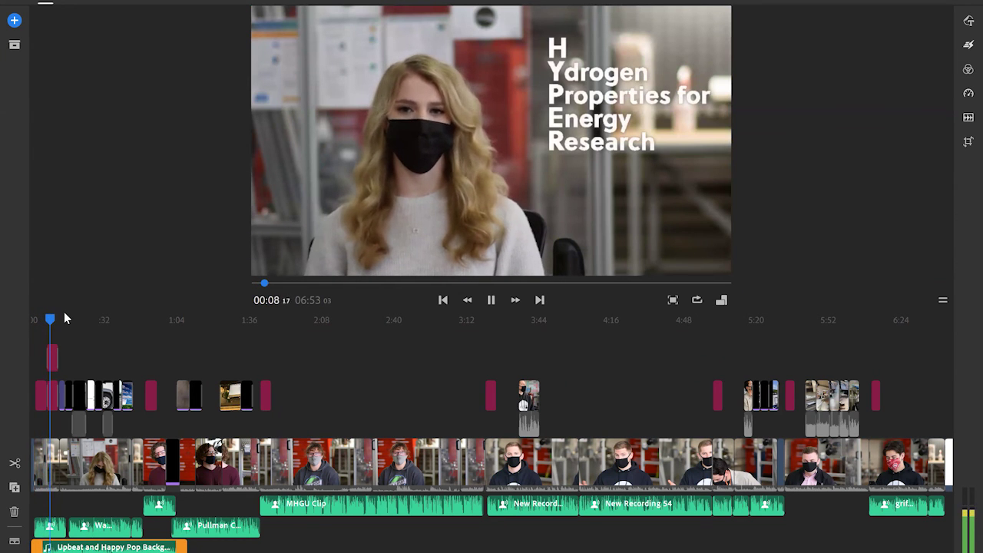
pyautogui.press('space')
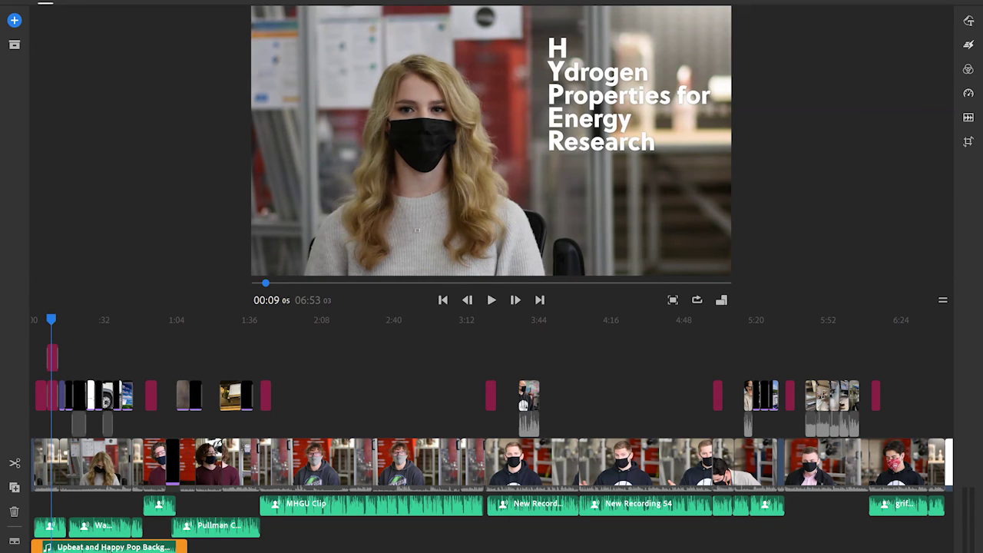
pyautogui.click(968, 117)
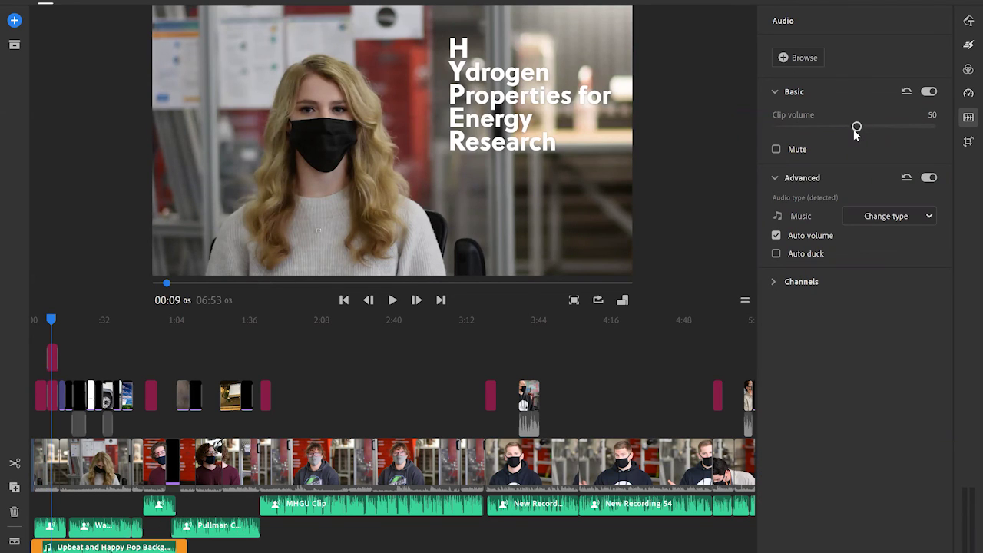
# Drop the music clip volume to 40 and play the first five seconds from the start
pyautogui.moveTo(856, 127); pyautogui.dragTo(837, 132)
pyautogui.click(32, 316)
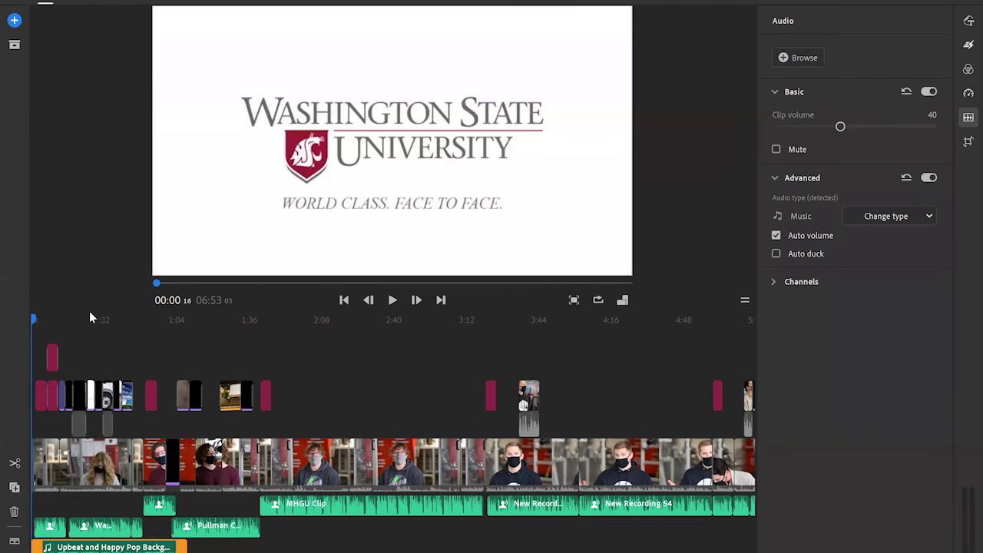
pyautogui.press('space')
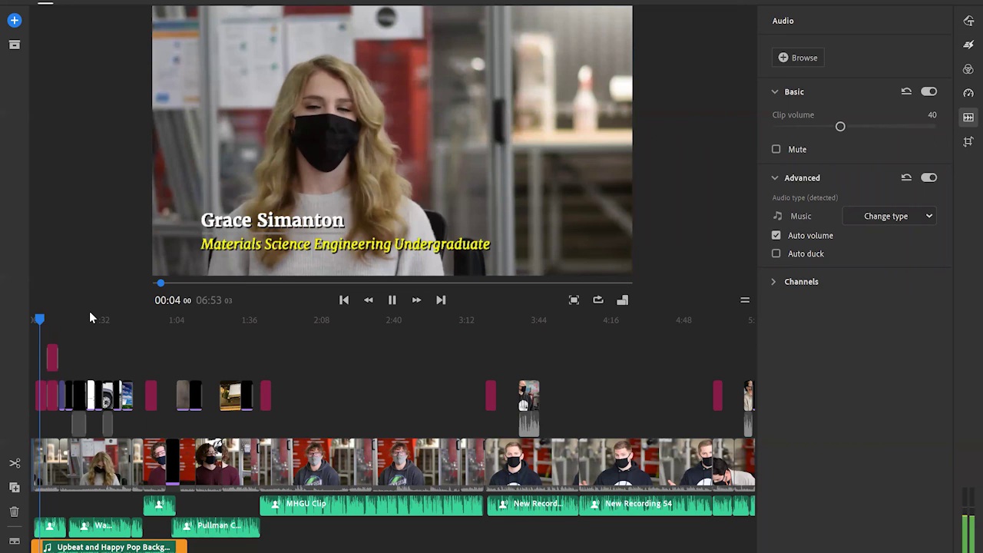
pyautogui.press('space')
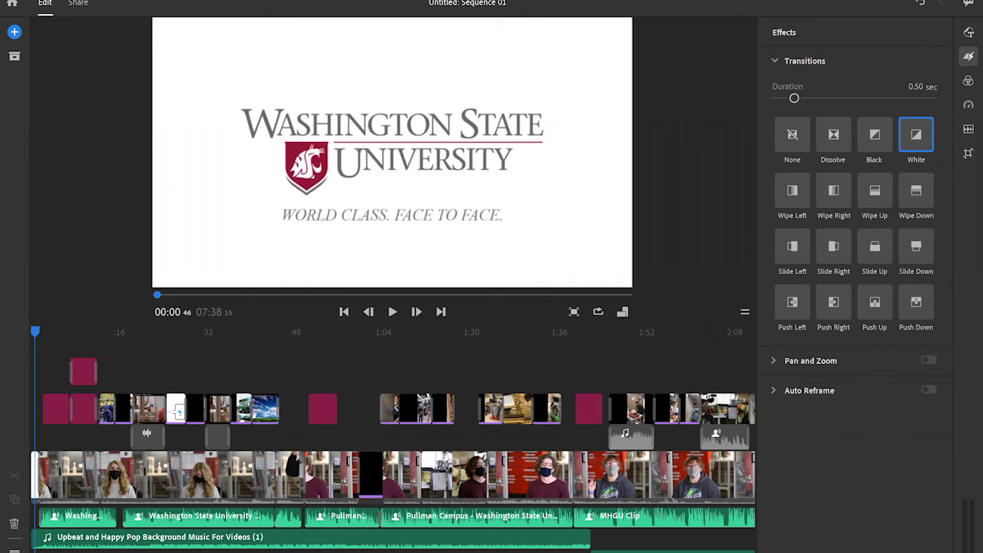
# Scroll the timeline right to show the interview clips between 4:16 and 6:08
pyautogui.hscroll(10, 392, 438)
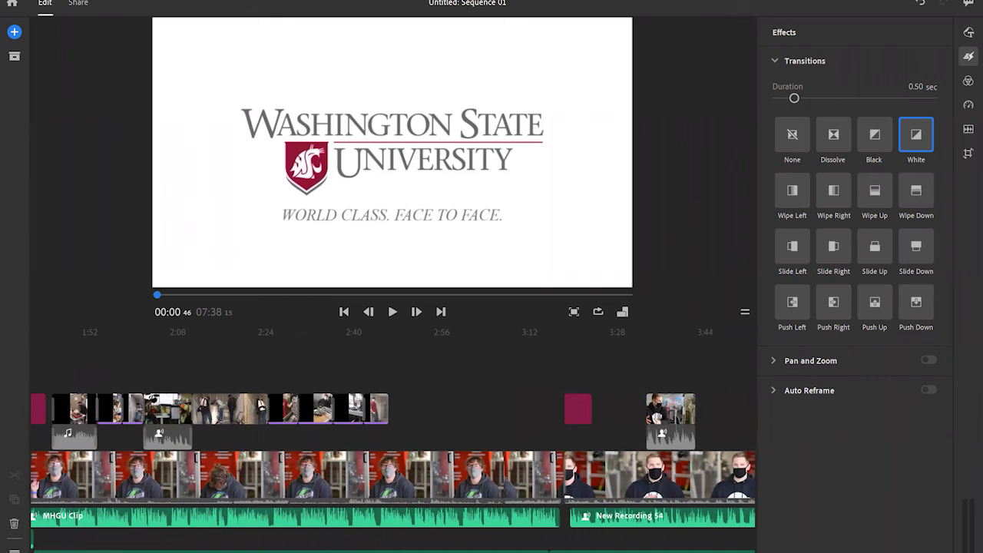
pyautogui.hscroll(10, 392, 437)
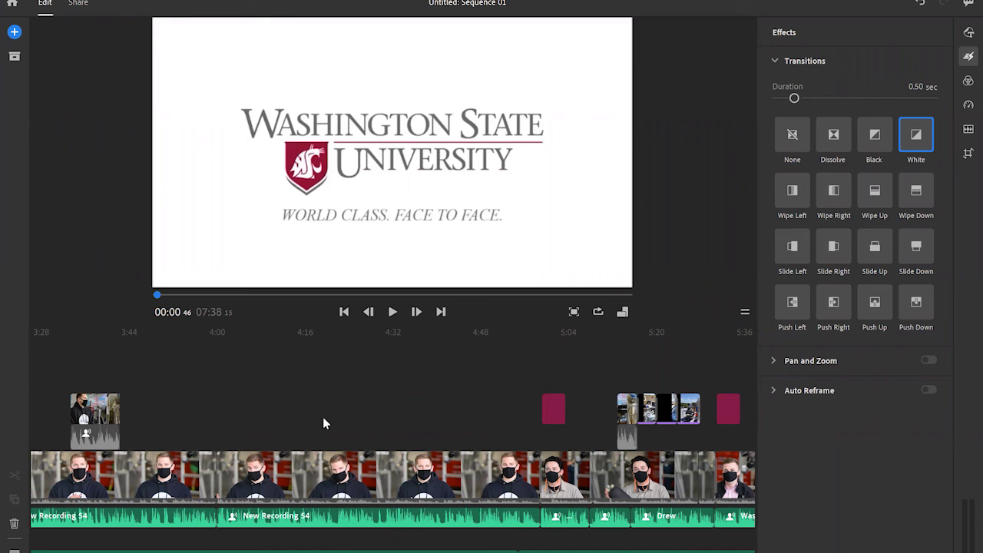
pyautogui.hscroll(10, 393, 461)
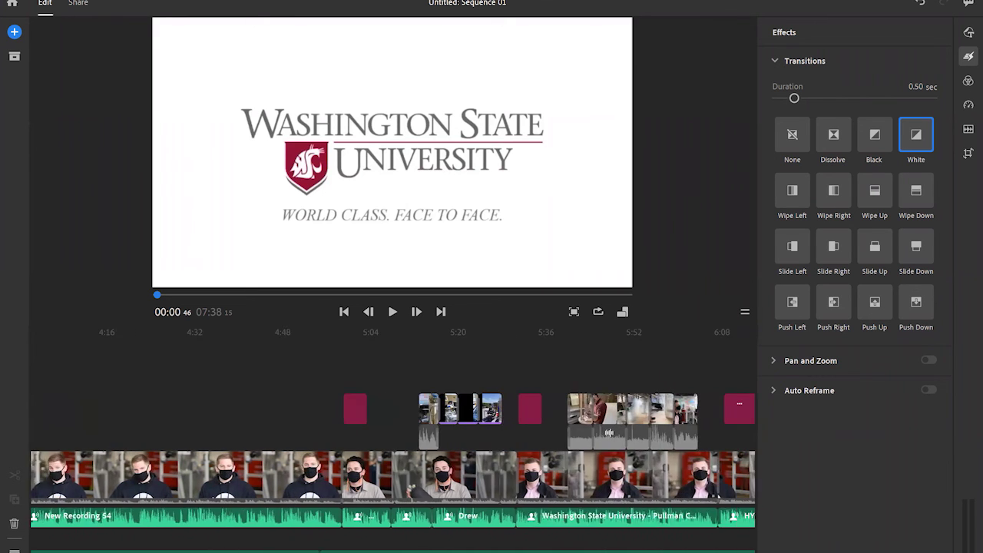
# Preview the LinkedIn b-roll near 7:10, then move the playhead back to 00:00
pyautogui.click(537, 331)
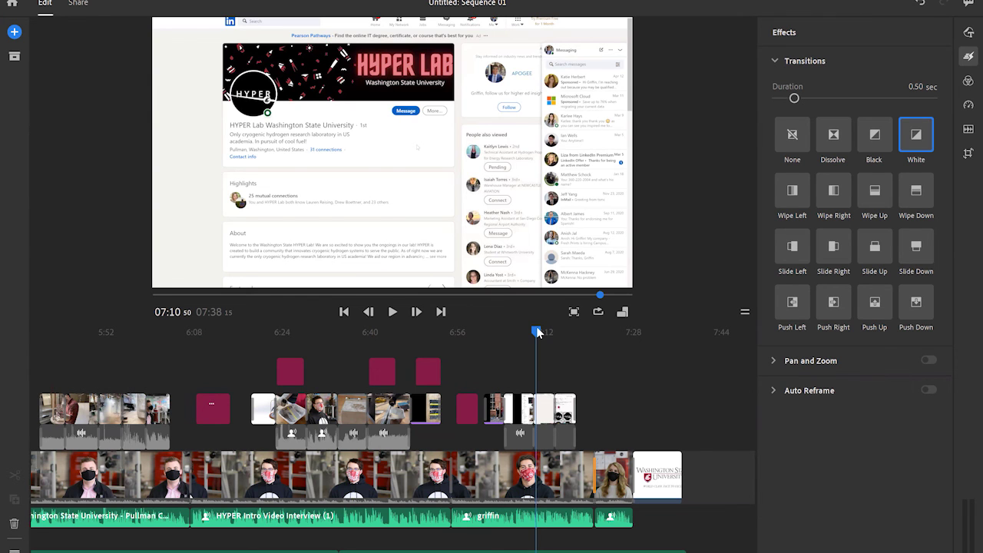
pyautogui.moveTo(538, 332); pyautogui.dragTo(35, 332)
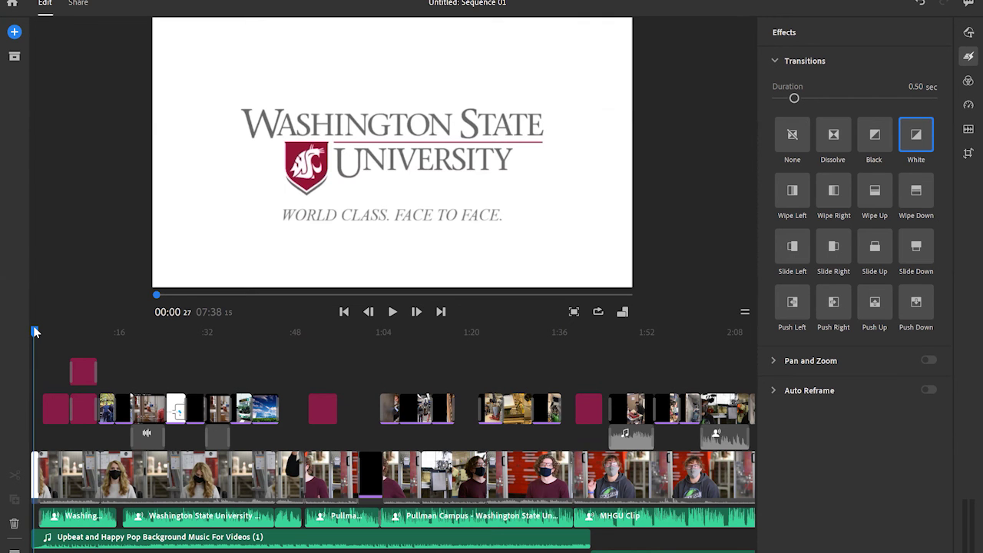